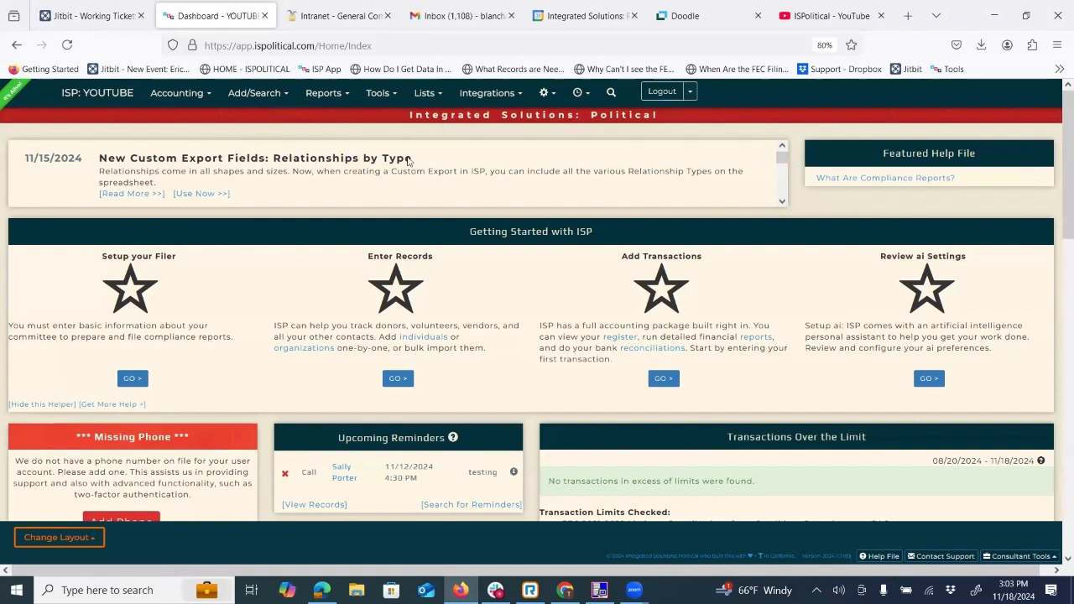
List all active individual records and open the record of the University of Denver teacher.
{"action": "left_click", "coordinate": [260, 94]}
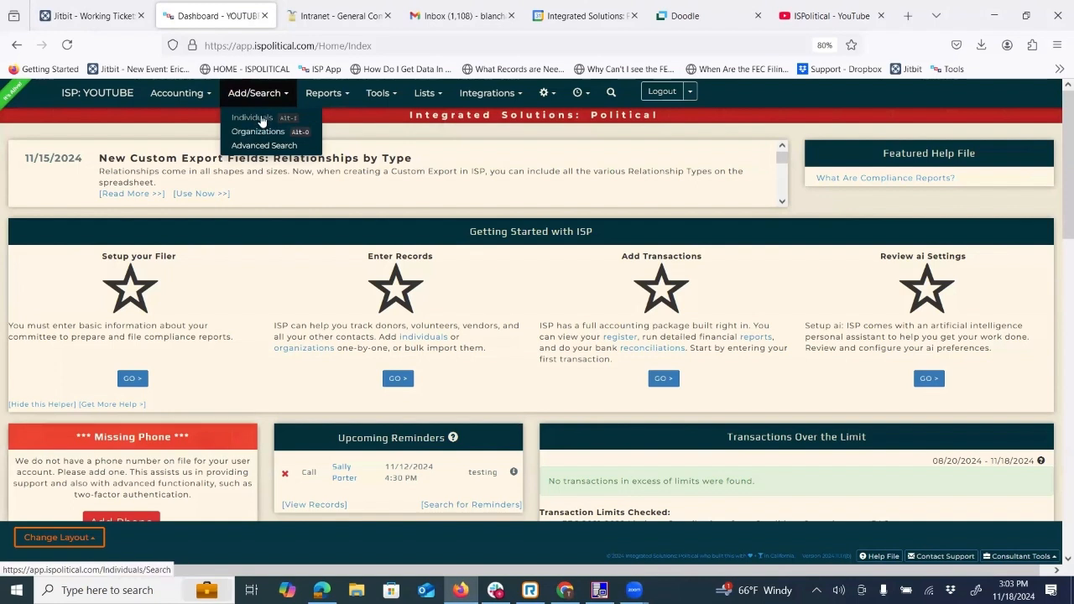
{"action": "left_click", "coordinate": [261, 119]}
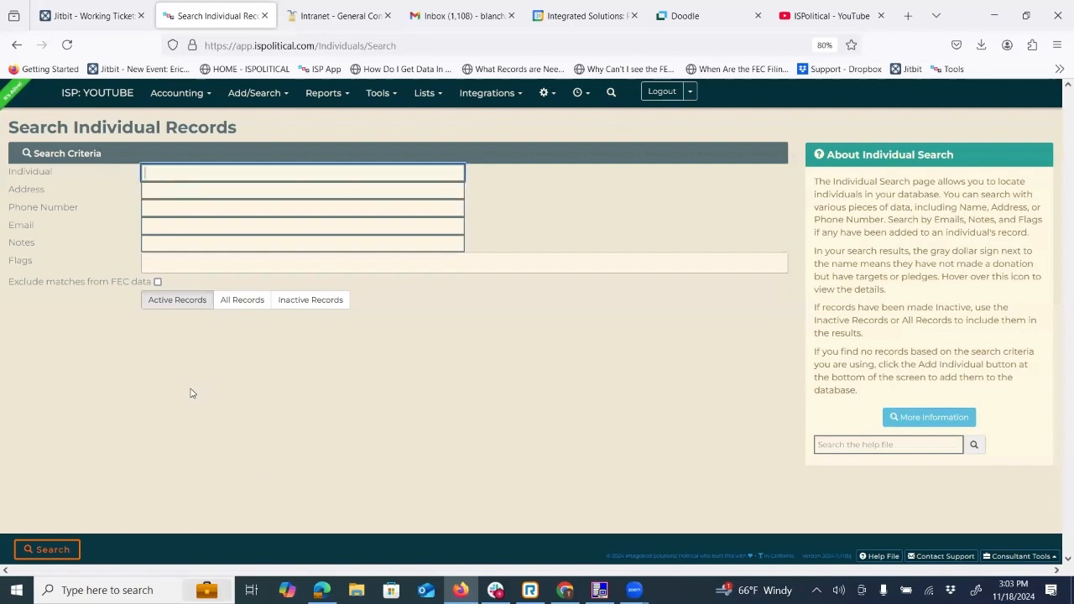
{"action": "left_click", "coordinate": [52, 549]}
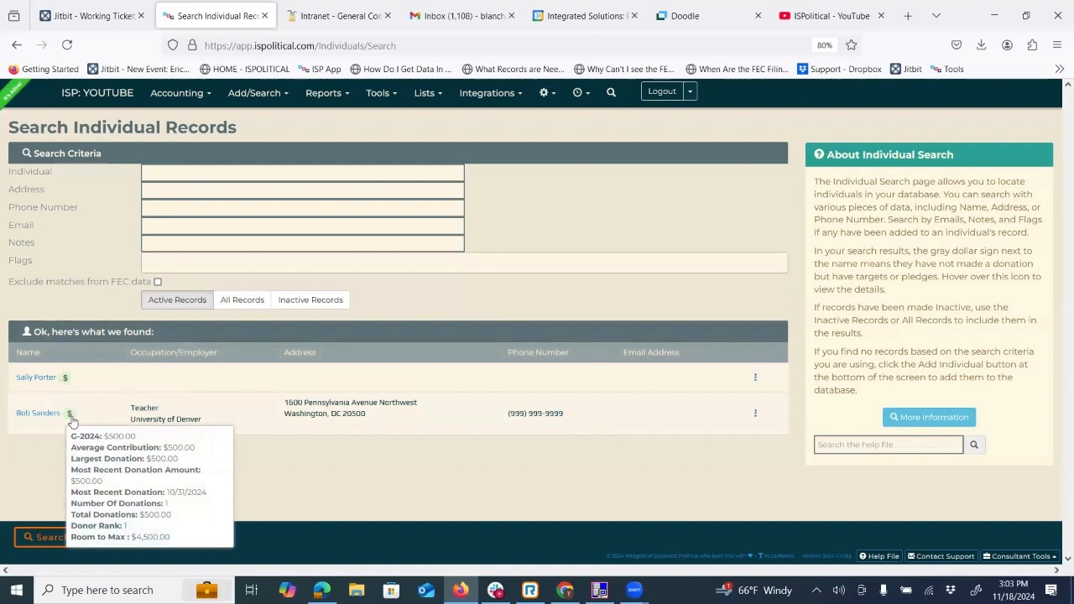
{"action": "mouse_move", "coordinate": [63, 386]}
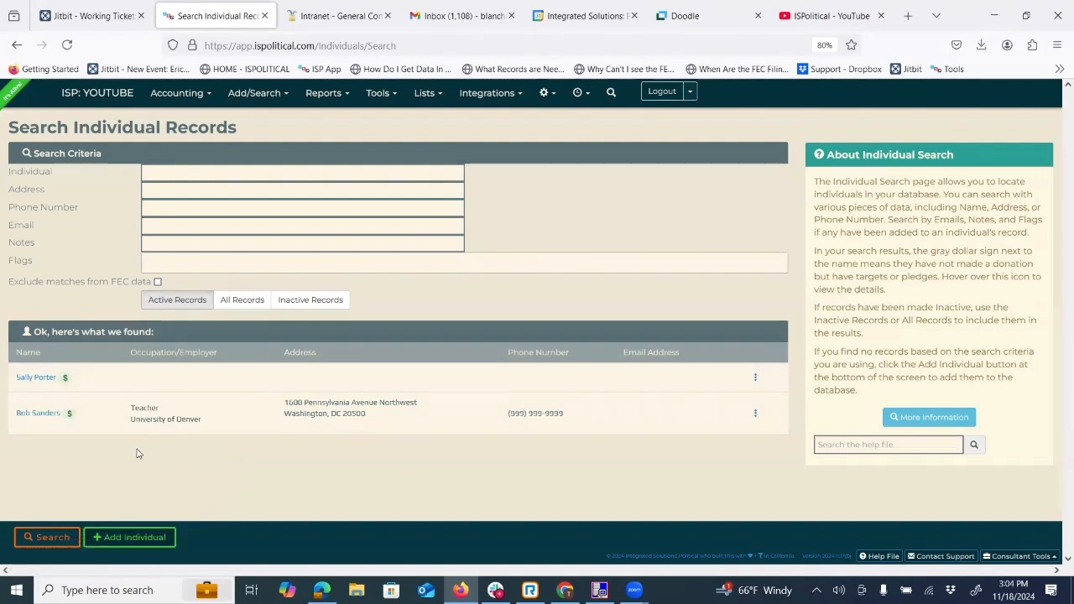
{"action": "left_click", "coordinate": [32, 415]}
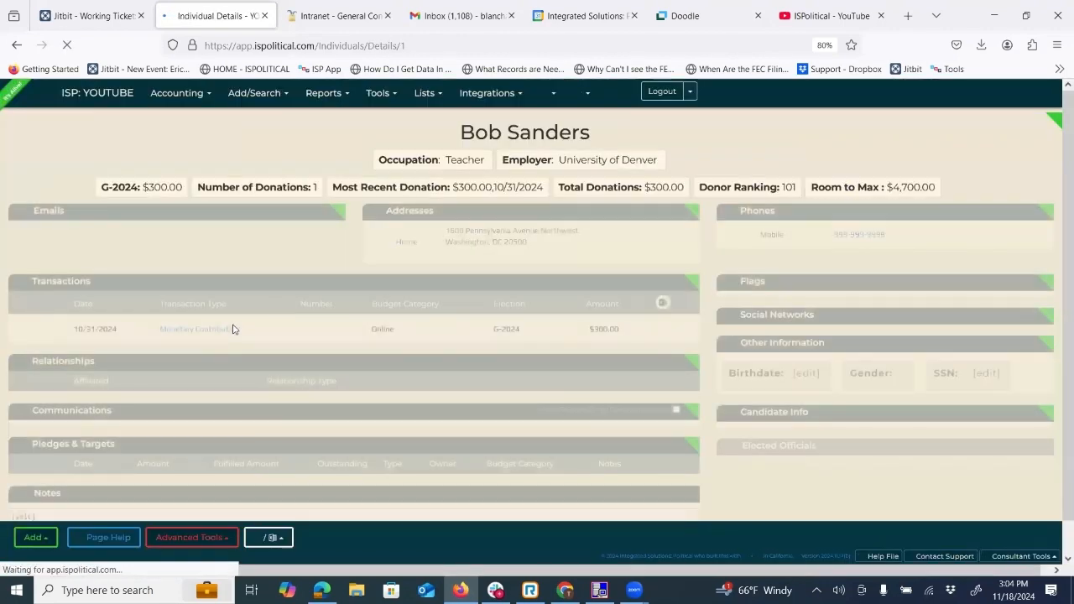
Open the donor's occupation and employer fields for inline editing and leave them again.
{"action": "left_click", "coordinate": [472, 165]}
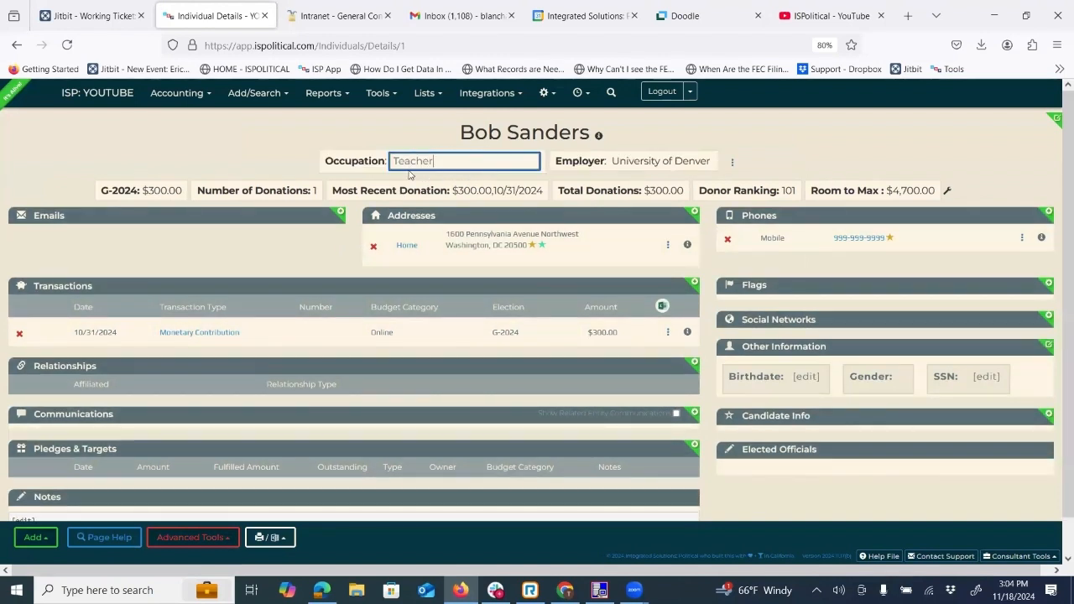
{"action": "left_click", "coordinate": [302, 155]}
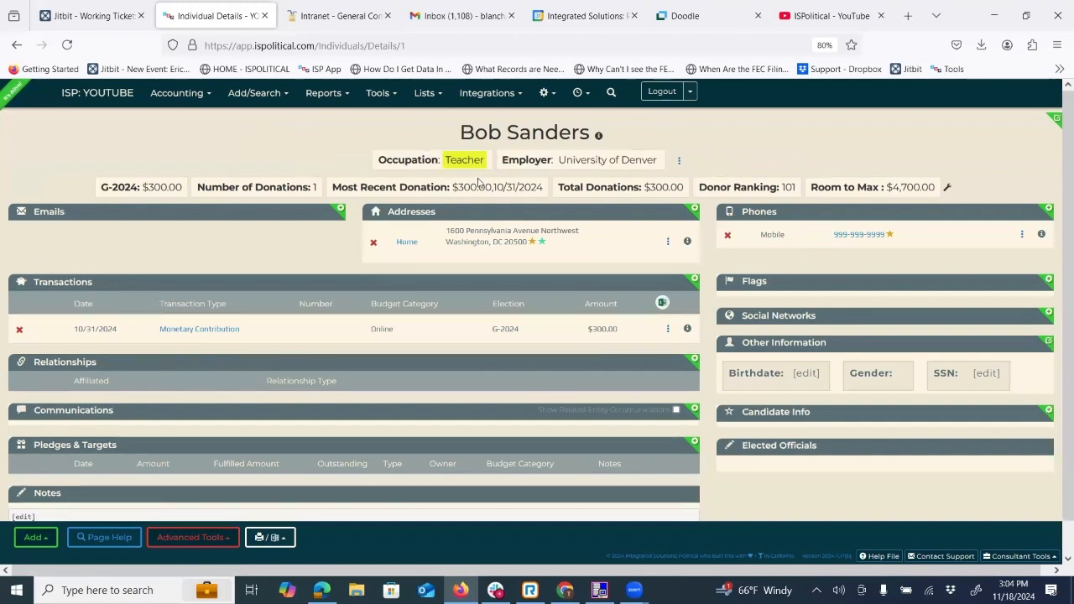
{"action": "left_click", "coordinate": [613, 158]}
{"action": "left_click", "coordinate": [641, 129]}
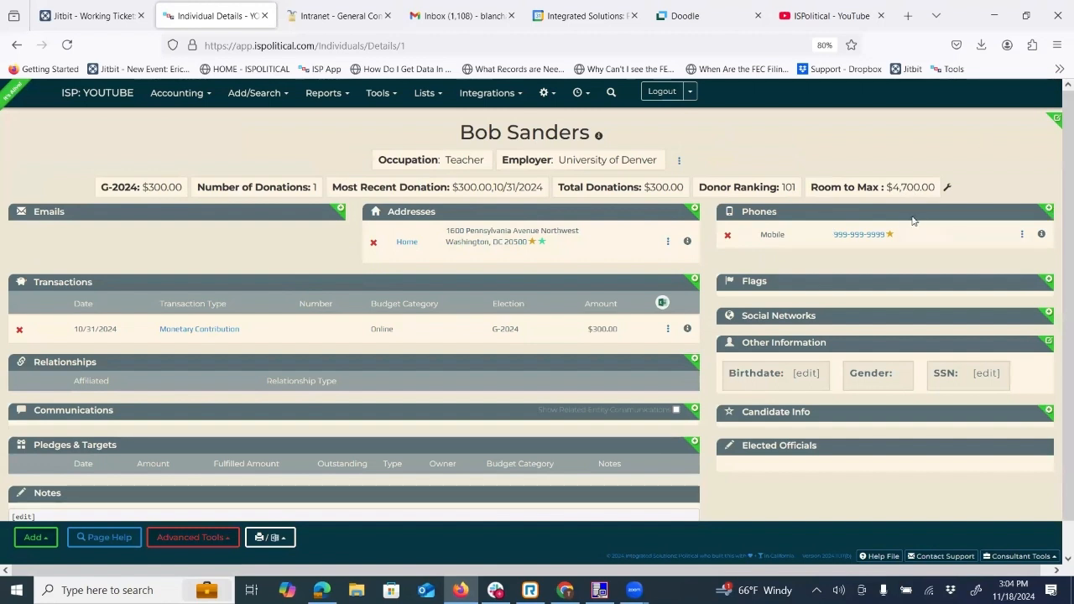
Change the last two digits of the donor's mobile phone number and save the update.
{"action": "left_click", "coordinate": [858, 240]}
{"action": "left_click", "coordinate": [522, 195]}
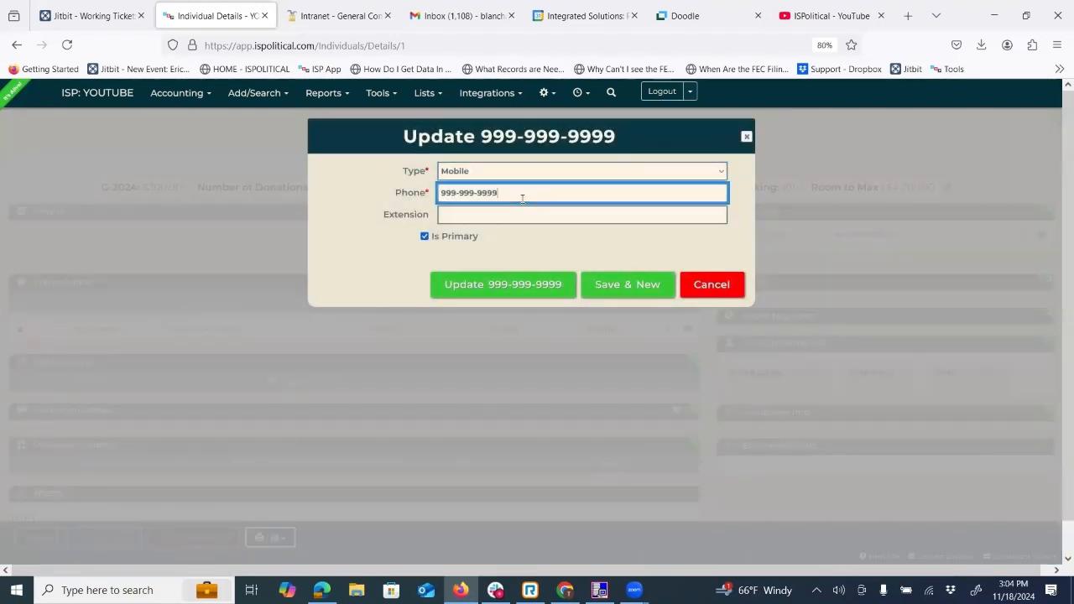
{"action": "type", "text": "88"}
{"action": "left_click", "coordinate": [497, 295]}
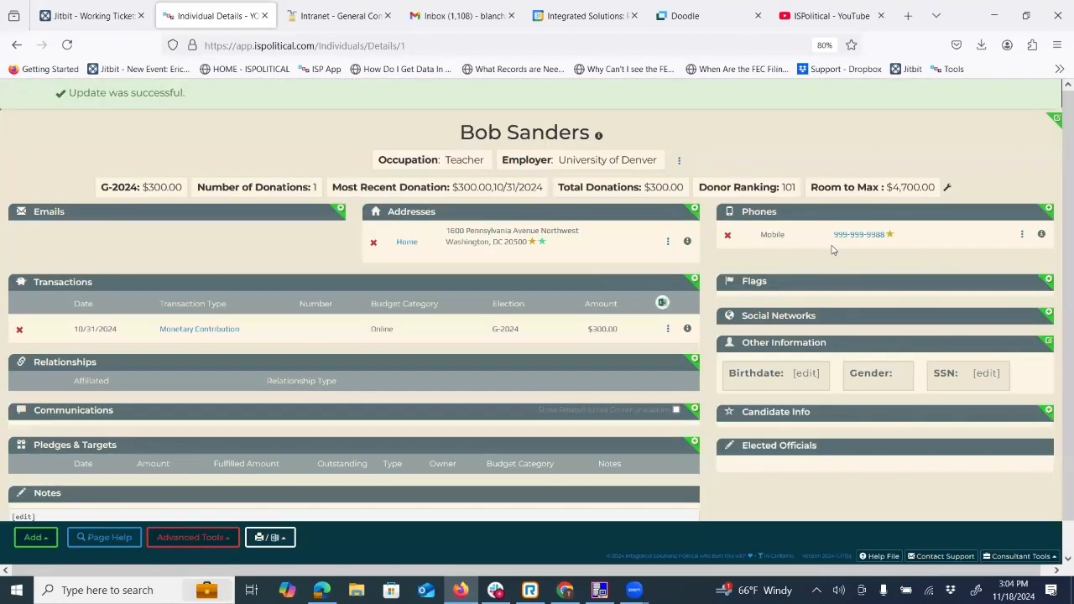
Add the donor's email address to the record and mark it as primary.
{"action": "left_click", "coordinate": [340, 208]}
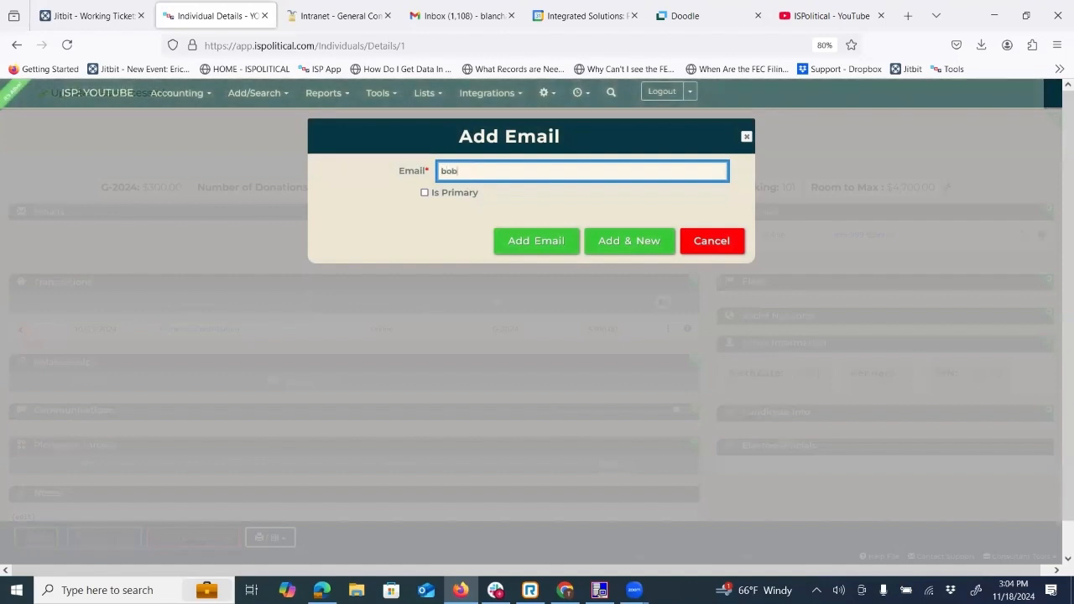
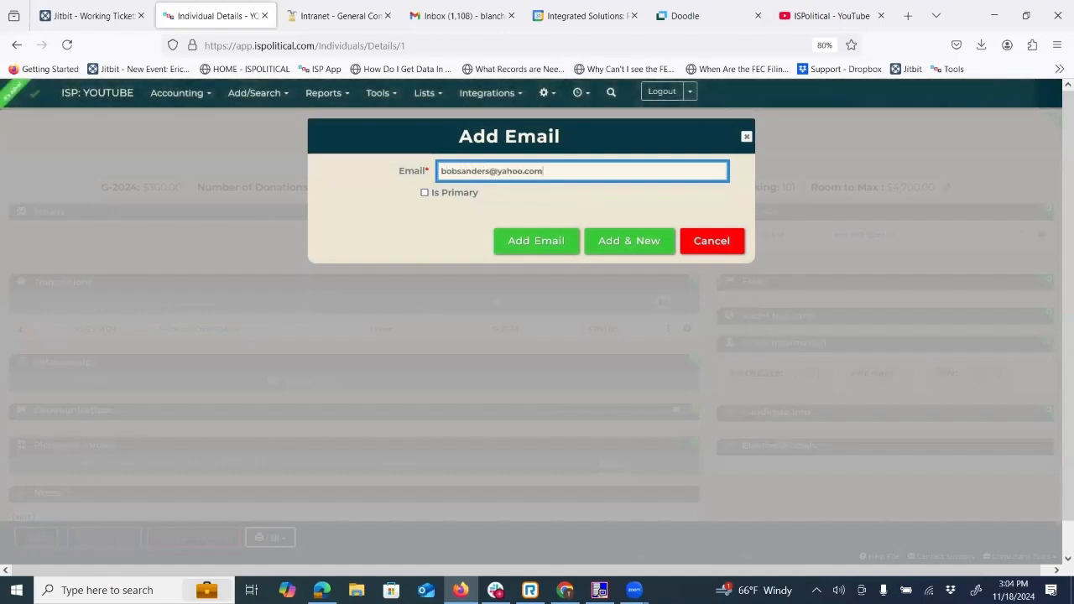
{"action": "left_click", "coordinate": [423, 192]}
{"action": "left_click", "coordinate": [500, 241]}
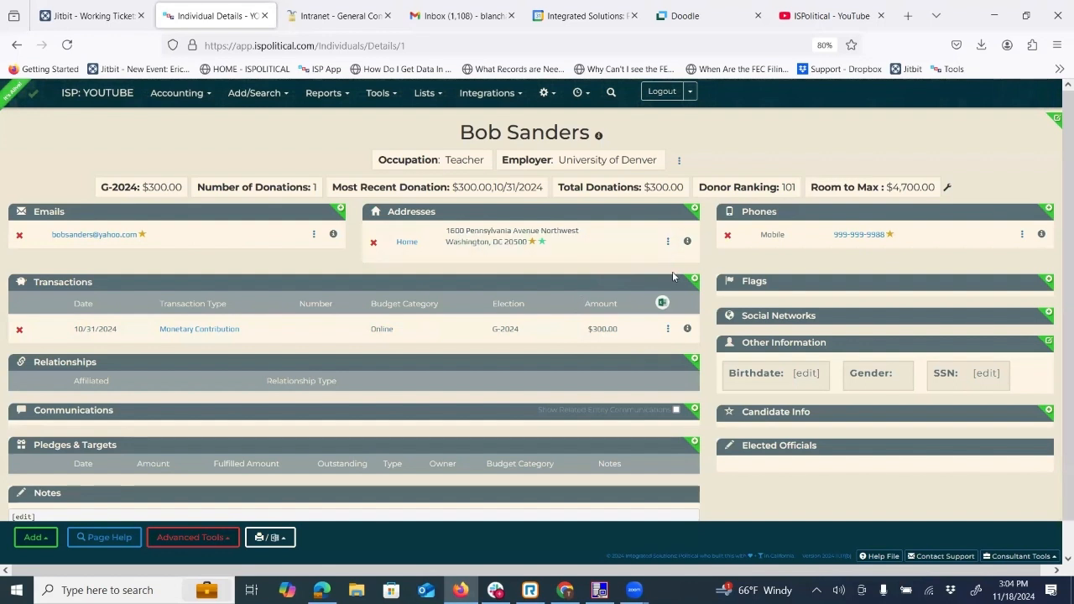
Add the "high dollar donor" flag to the donor's record.
{"action": "left_click_drag", "start_coordinate": [769, 283], "coordinate": [742, 282]}
{"action": "left_click", "coordinate": [716, 236]}
{"action": "left_click_drag", "start_coordinate": [1048, 279], "coordinate": [1046, 283]}
{"action": "left_click", "coordinate": [890, 288]}
{"action": "left_click", "coordinate": [1048, 281]}
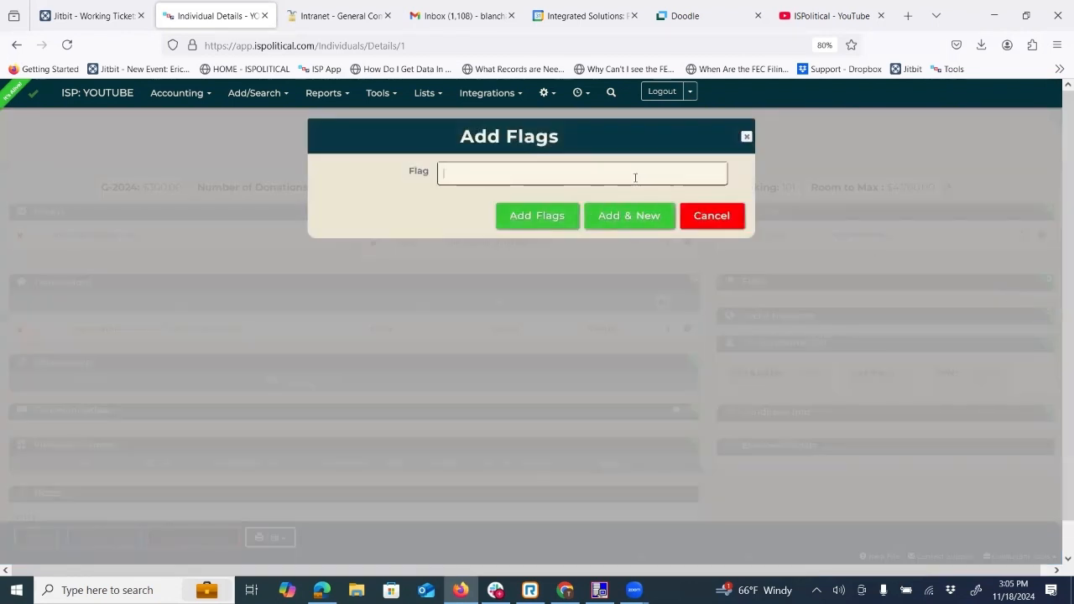
{"action": "left_click", "coordinate": [471, 174]}
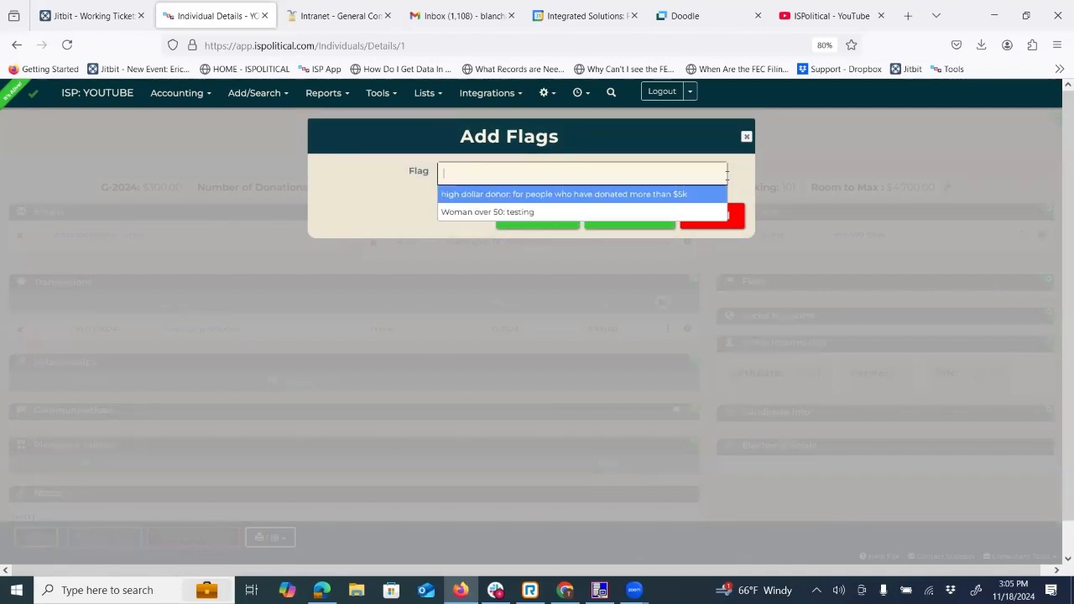
{"action": "left_click", "coordinate": [619, 193]}
{"action": "left_click", "coordinate": [557, 233]}
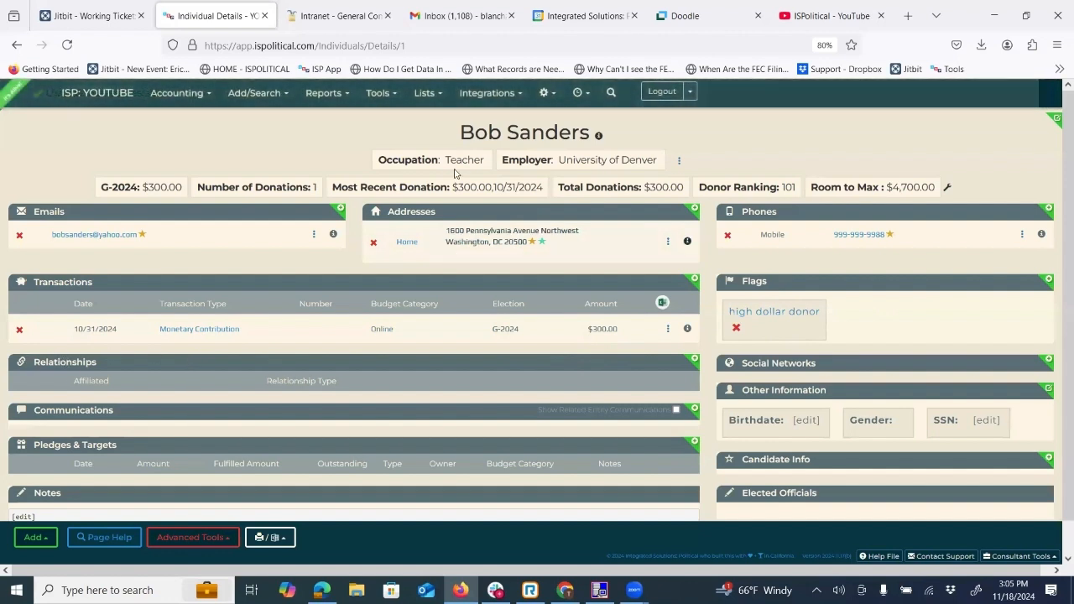
{"action": "left_click_drag", "start_coordinate": [460, 132], "coordinate": [620, 113]}
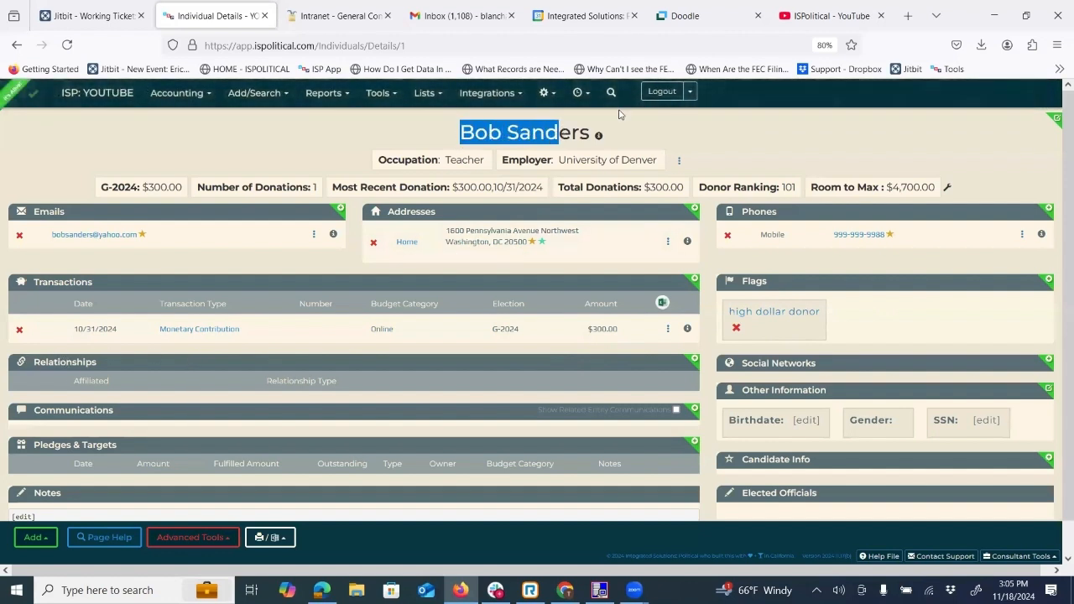
{"action": "left_click", "coordinate": [361, 183]}
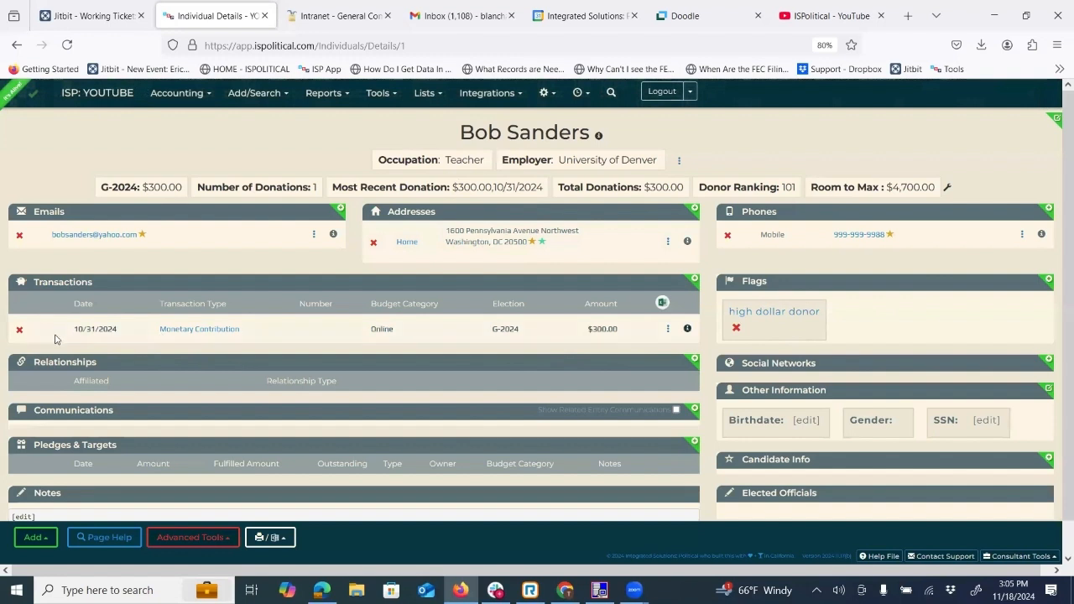
Examine the affiliate search and the available relationship types for a new relationship, and cancel the entry.
{"action": "left_click", "coordinate": [693, 362]}
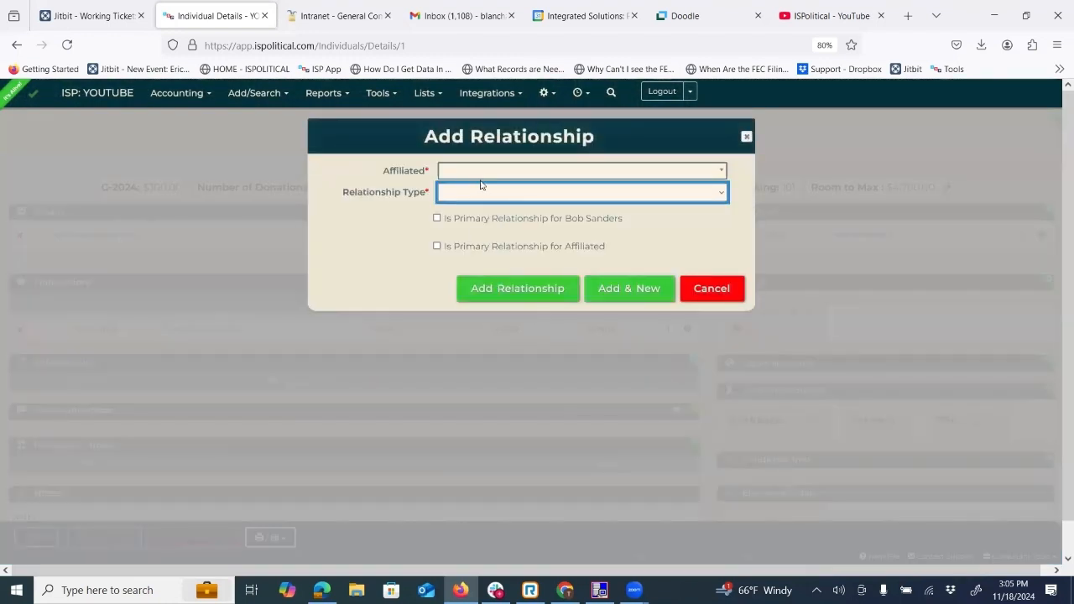
{"action": "left_click", "coordinate": [467, 173]}
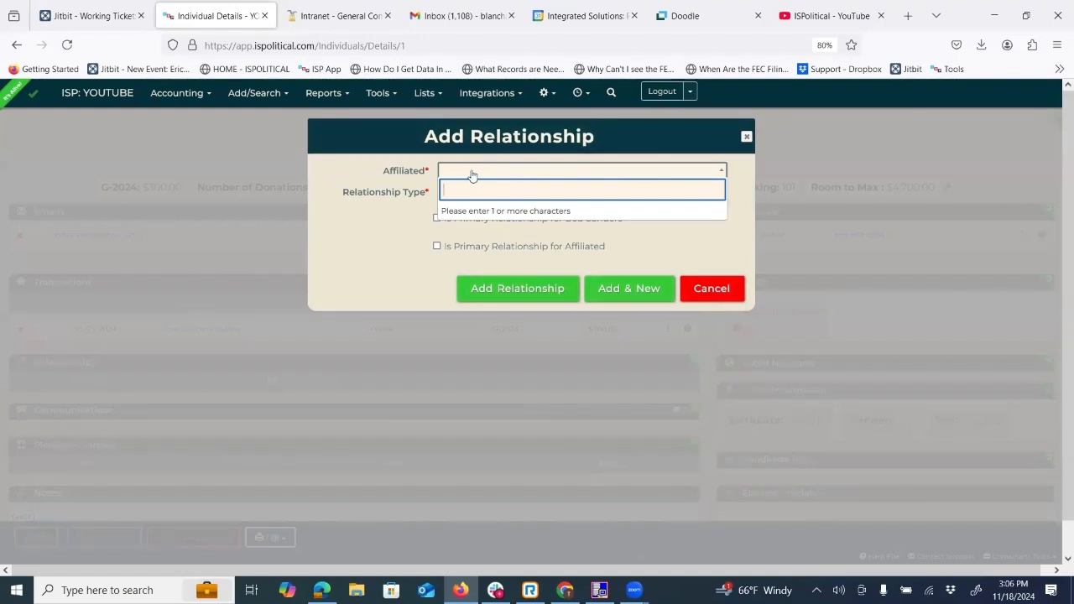
{"action": "left_click", "coordinate": [372, 170]}
{"action": "left_click", "coordinate": [472, 193]}
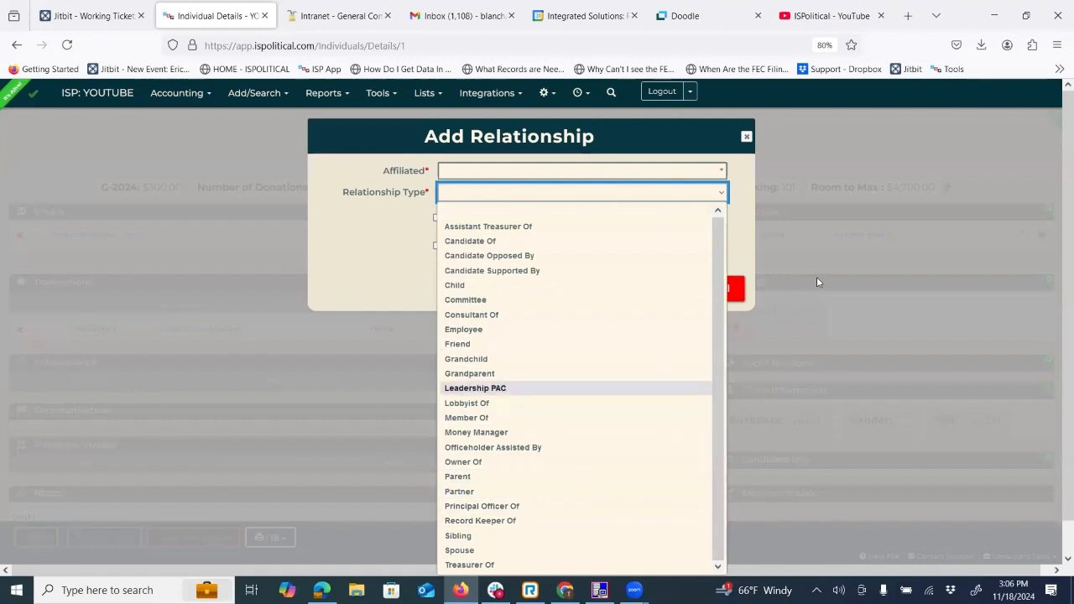
{"action": "left_click", "coordinate": [737, 242]}
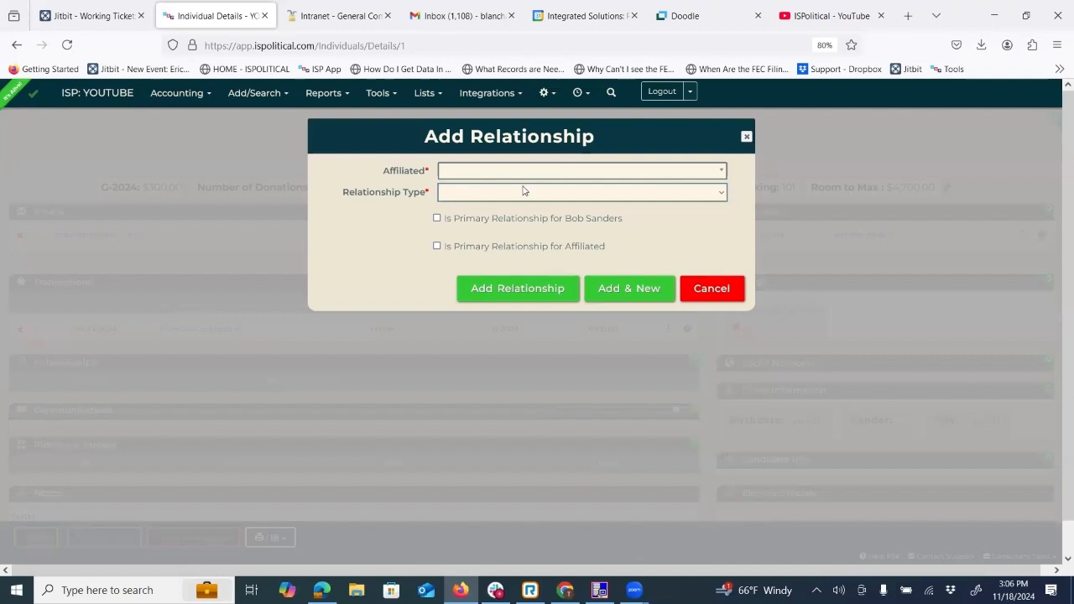
{"action": "left_click", "coordinate": [463, 196]}
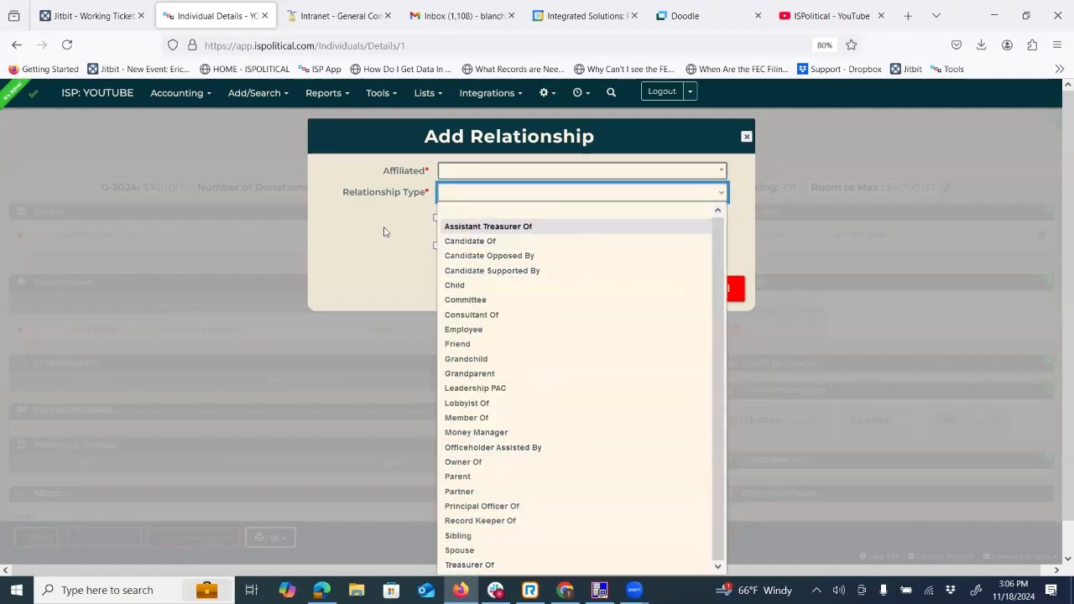
{"action": "left_click", "coordinate": [742, 216]}
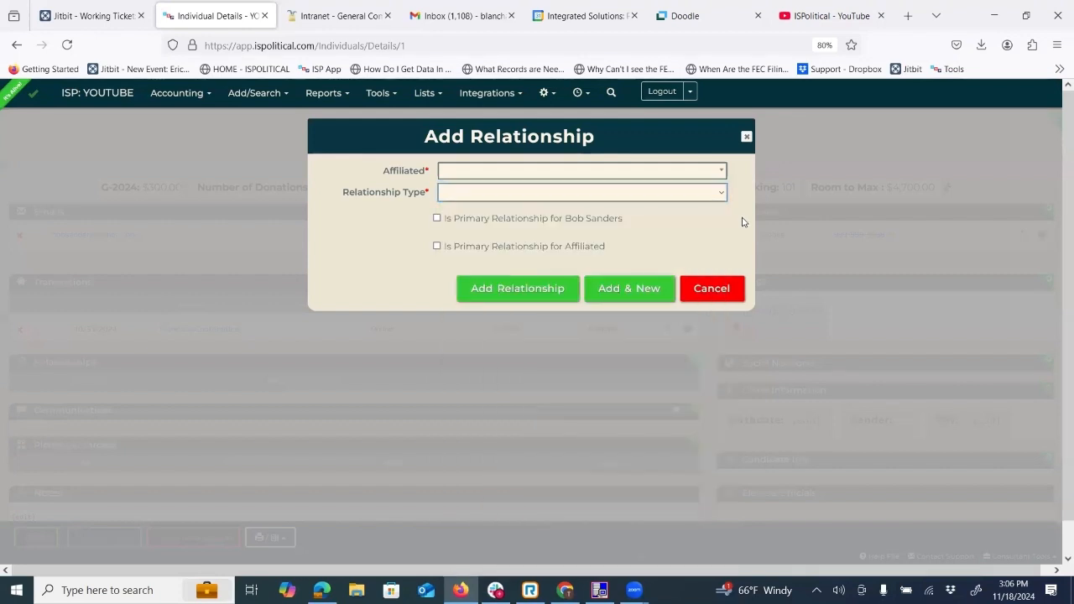
{"action": "left_click", "coordinate": [721, 285]}
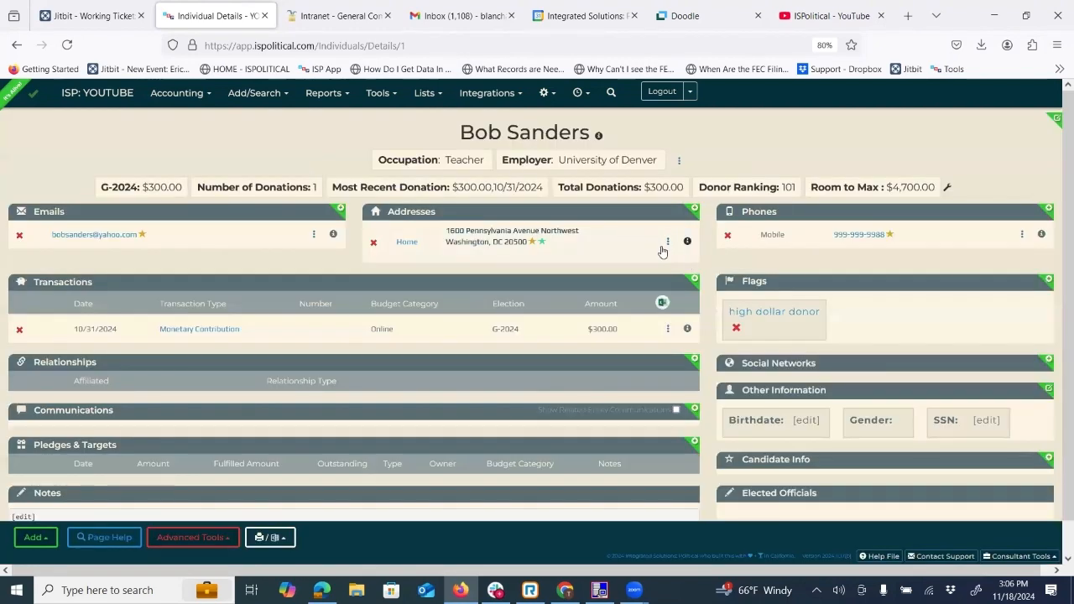
Log an Outbound: Call communication at 4:00 PM with the text "Asked him for $5,000".
{"action": "double_click", "coordinate": [95, 410]}
{"action": "left_click", "coordinate": [144, 403]}
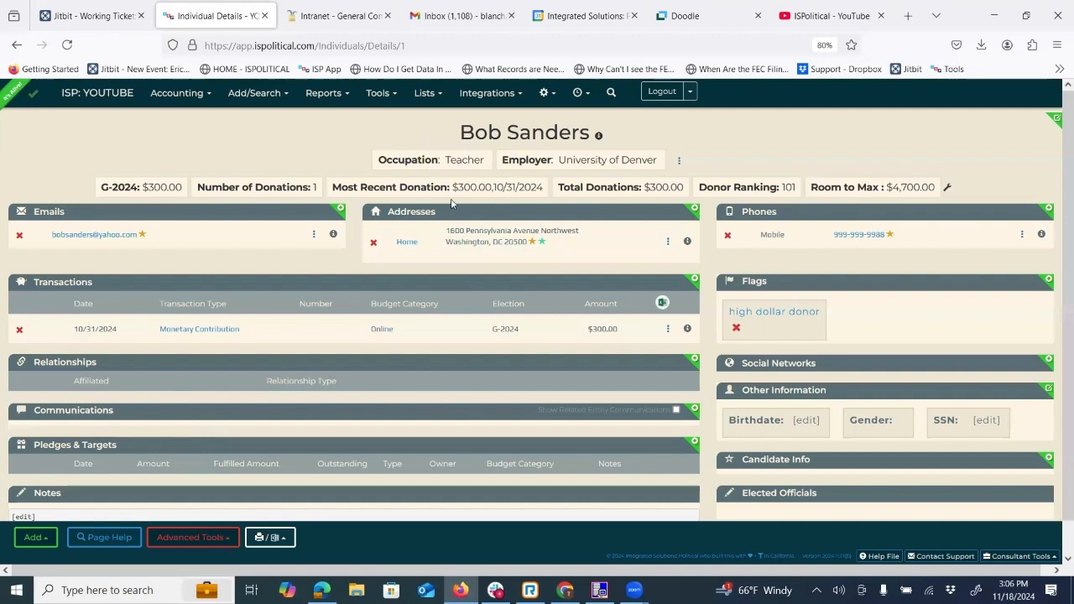
{"action": "left_click", "coordinate": [694, 411]}
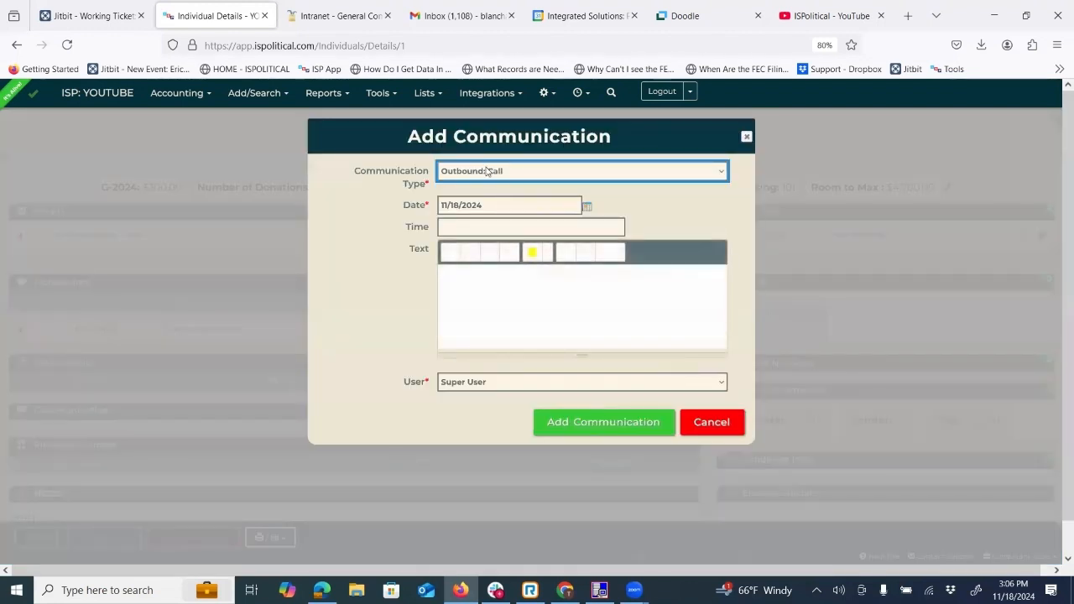
{"action": "left_click", "coordinate": [488, 170]}
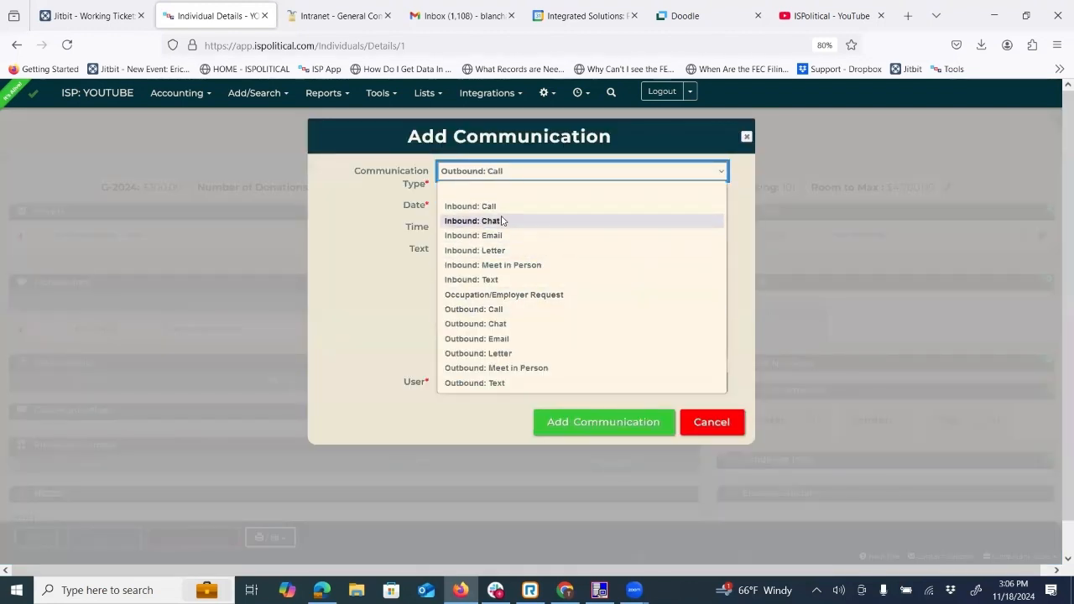
{"action": "left_click", "coordinate": [494, 311]}
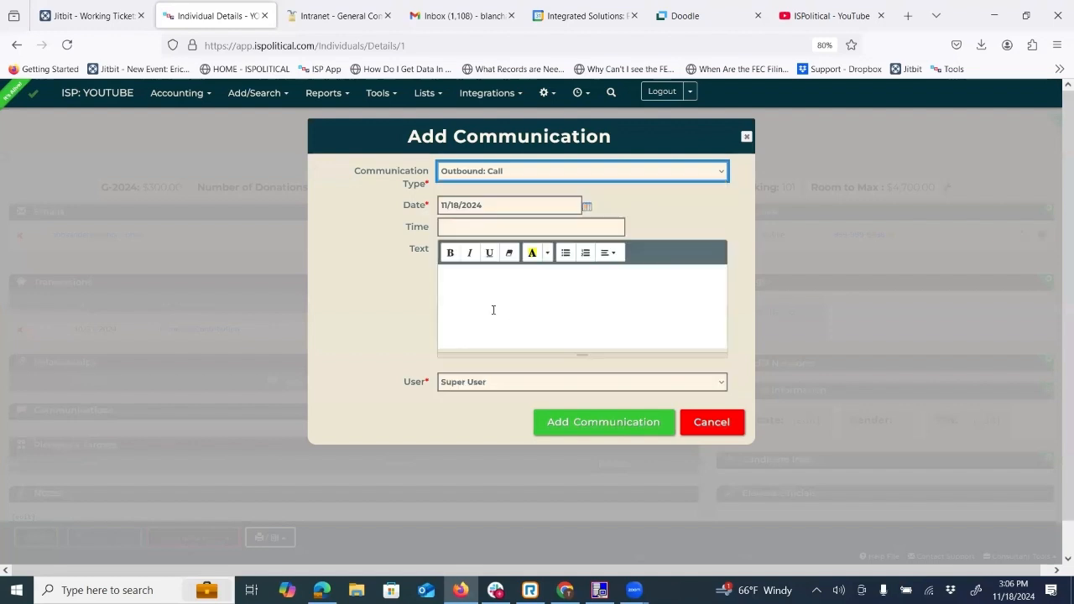
{"action": "left_click", "coordinate": [456, 223]}
{"action": "left_click", "coordinate": [463, 291]}
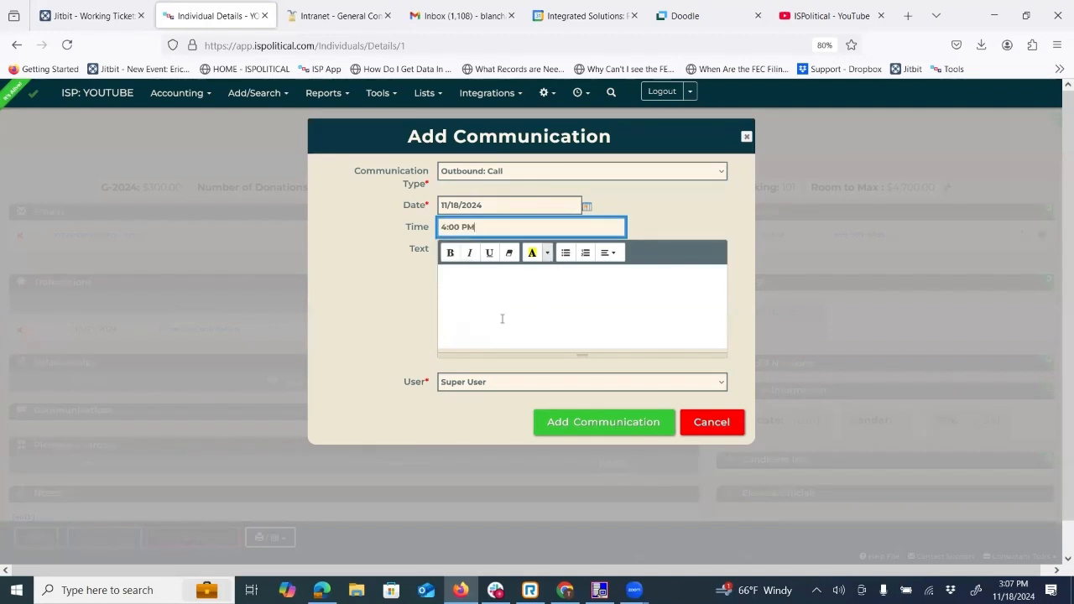
{"action": "left_click", "coordinate": [491, 297]}
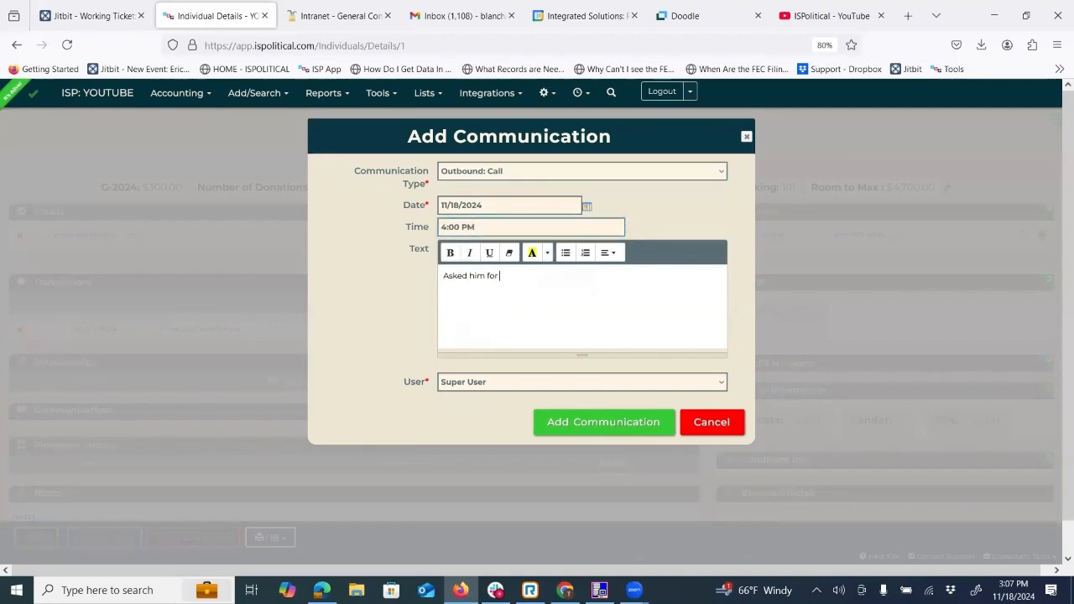
{"action": "type", "text": "Asked him for $5,000"}
{"action": "left_click", "coordinate": [619, 422]}
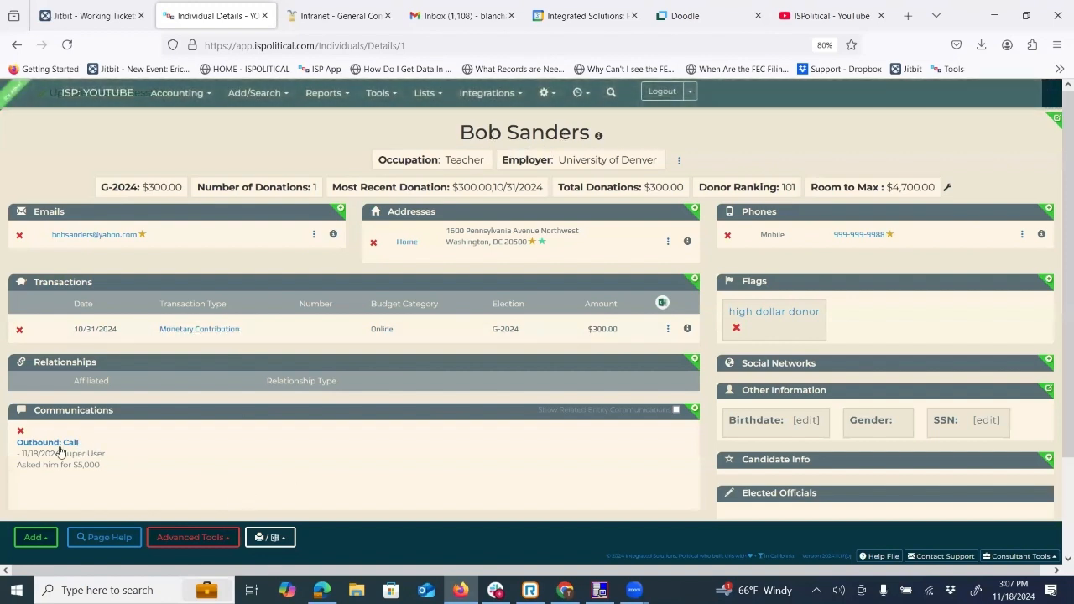
{"action": "left_click_drag", "start_coordinate": [18, 453], "coordinate": [138, 451]}
{"action": "left_click", "coordinate": [401, 361]}
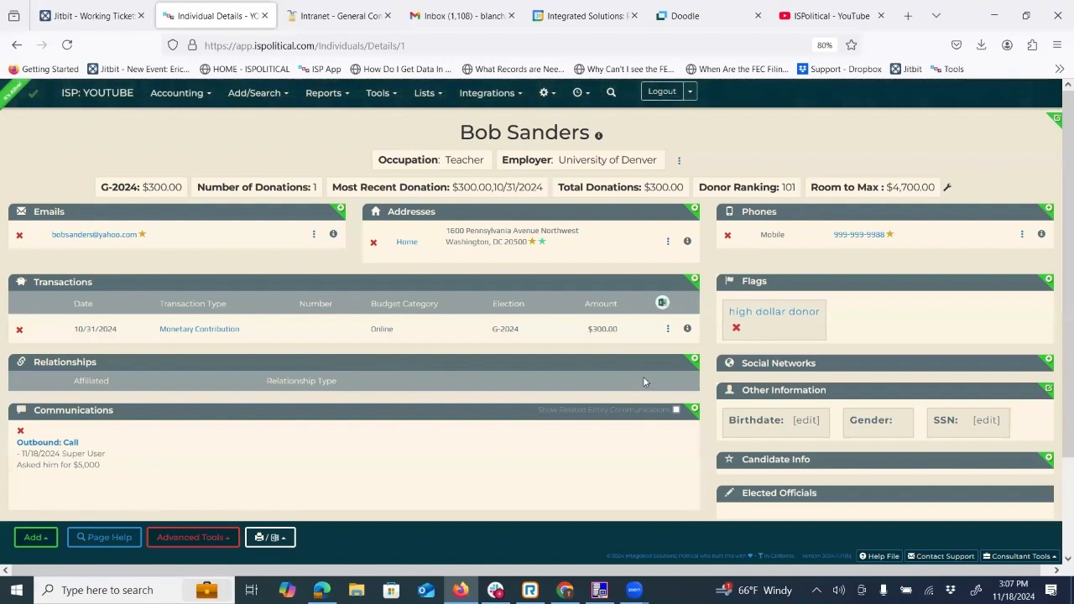
{"action": "scroll", "coordinate": [644, 382], "scroll_direction": "down", "scroll_amount": 2}
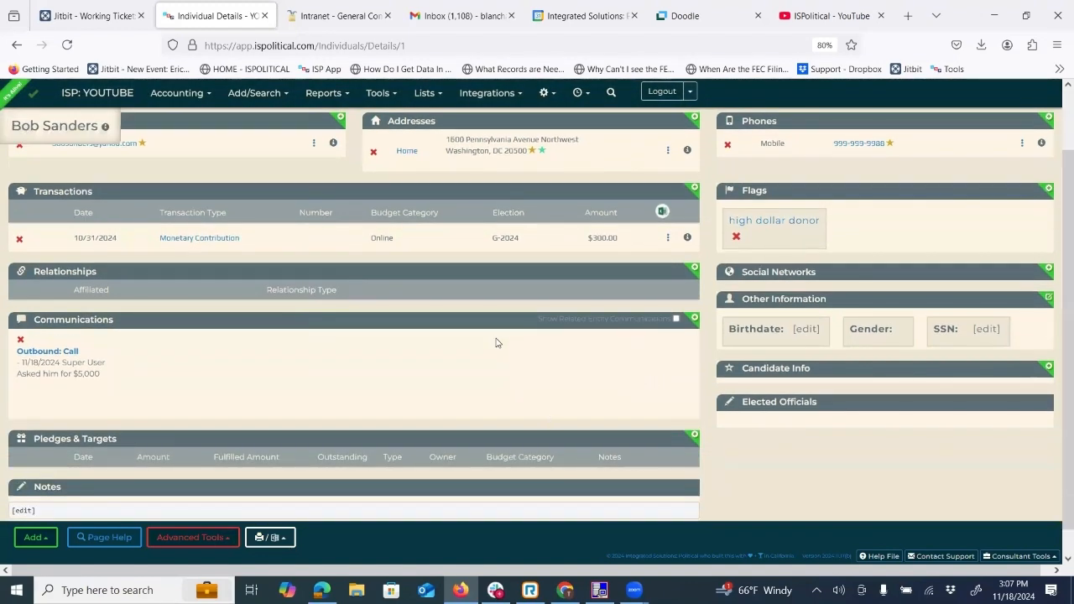
{"action": "scroll", "coordinate": [404, 302], "scroll_direction": "up", "scroll_amount": 2}
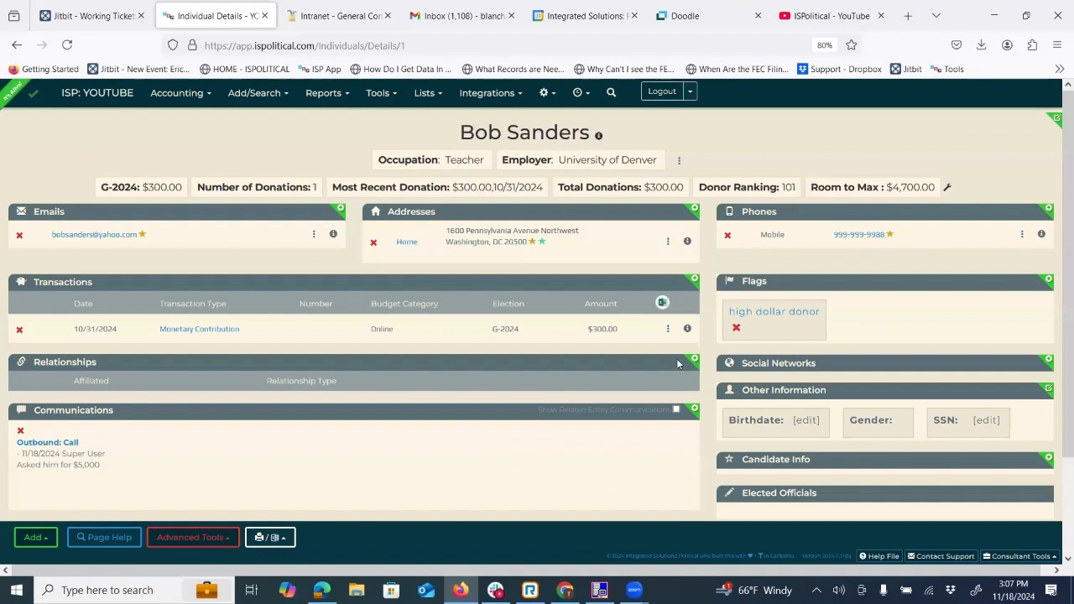
Examine the party, state, jurisdiction and office choices for new candidate info on the donor's record, and cancel the entry.
{"action": "left_click", "coordinate": [1048, 460]}
{"action": "left_click", "coordinate": [467, 170]}
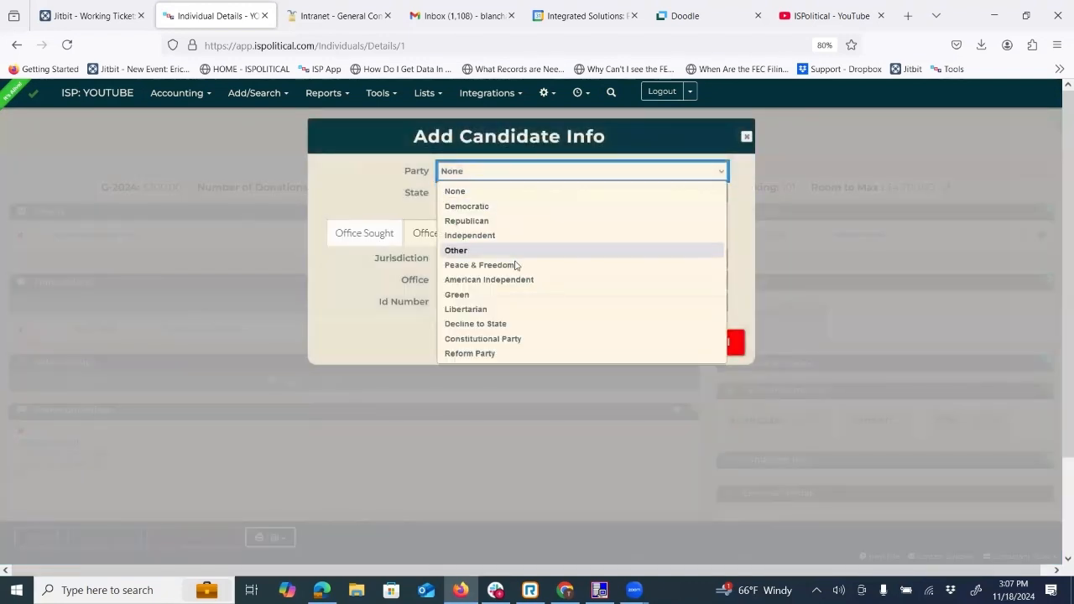
{"action": "left_click", "coordinate": [451, 194]}
{"action": "left_click", "coordinate": [451, 193]}
{"action": "left_click", "coordinate": [356, 188]}
{"action": "left_click", "coordinate": [468, 266]}
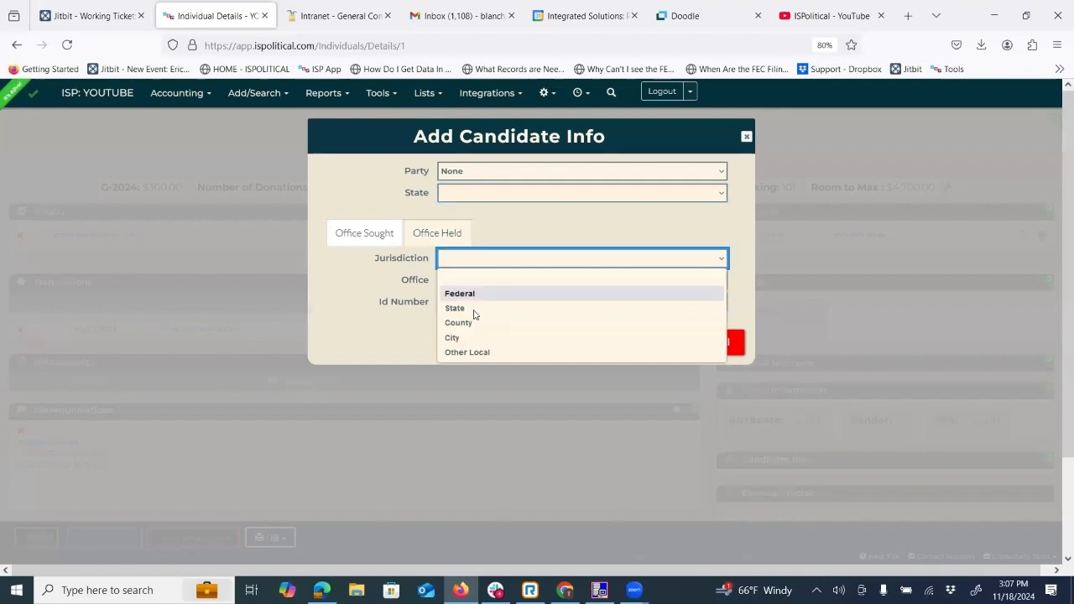
{"action": "left_click", "coordinate": [505, 282]}
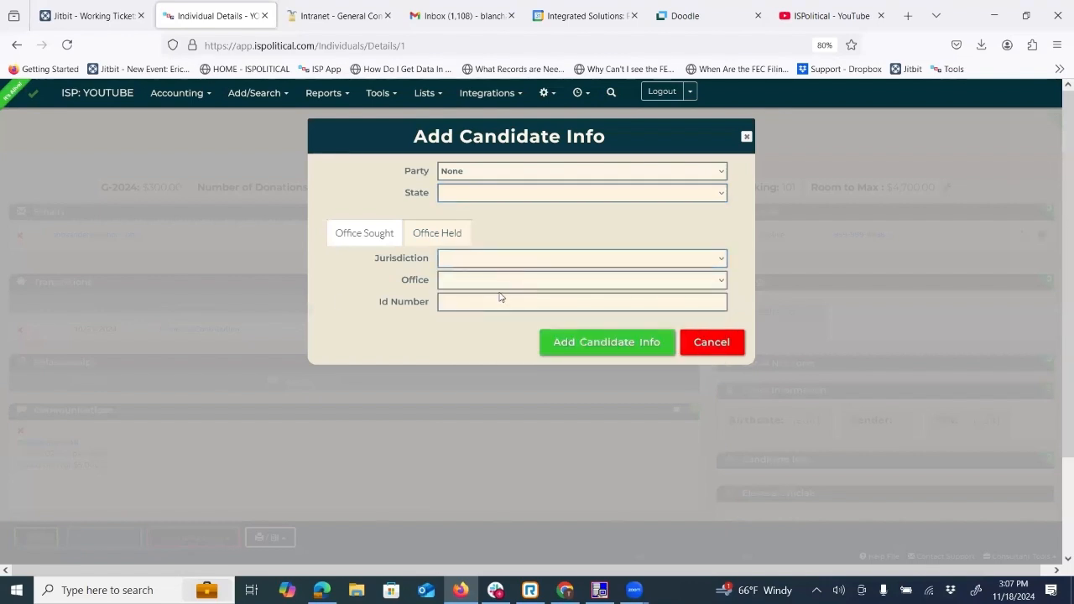
{"action": "left_click", "coordinate": [713, 344]}
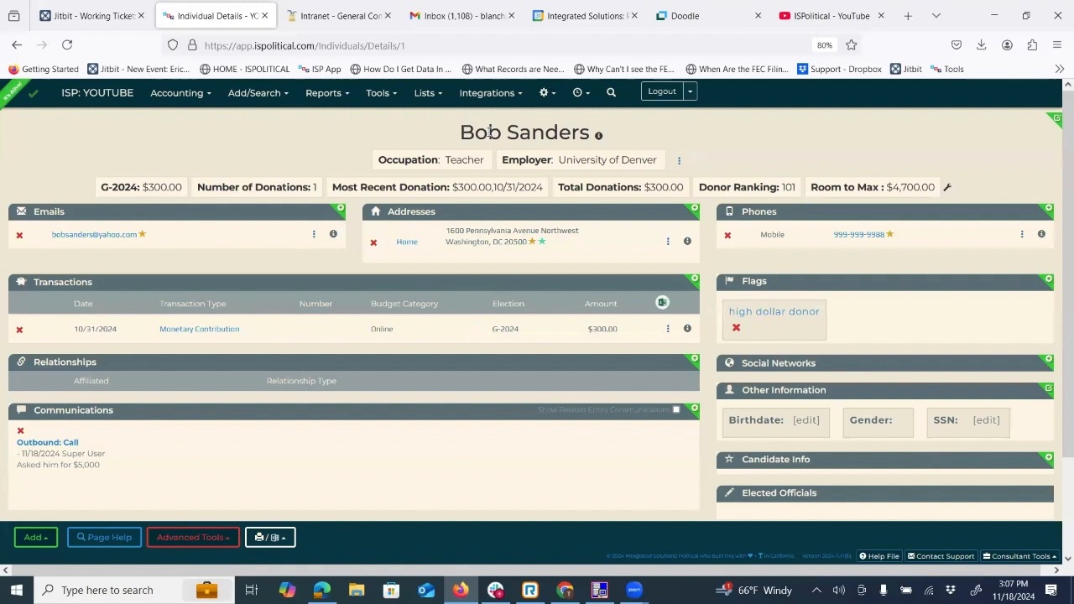
Go to the organizations search and examine its criteria for organization types, business types and political committee types.
{"action": "left_click", "coordinate": [273, 96]}
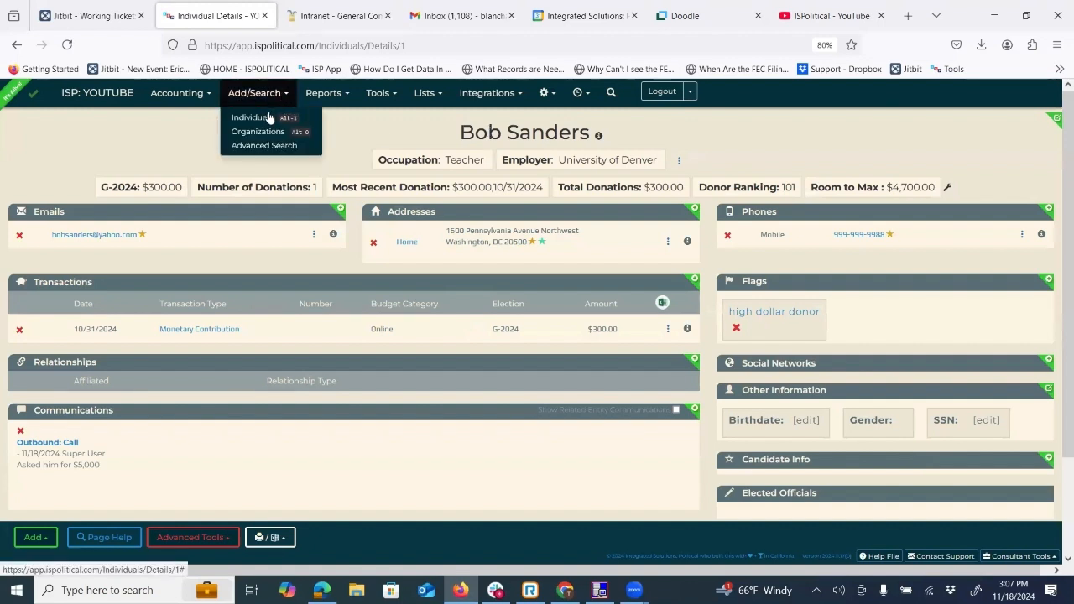
{"action": "left_click", "coordinate": [267, 131]}
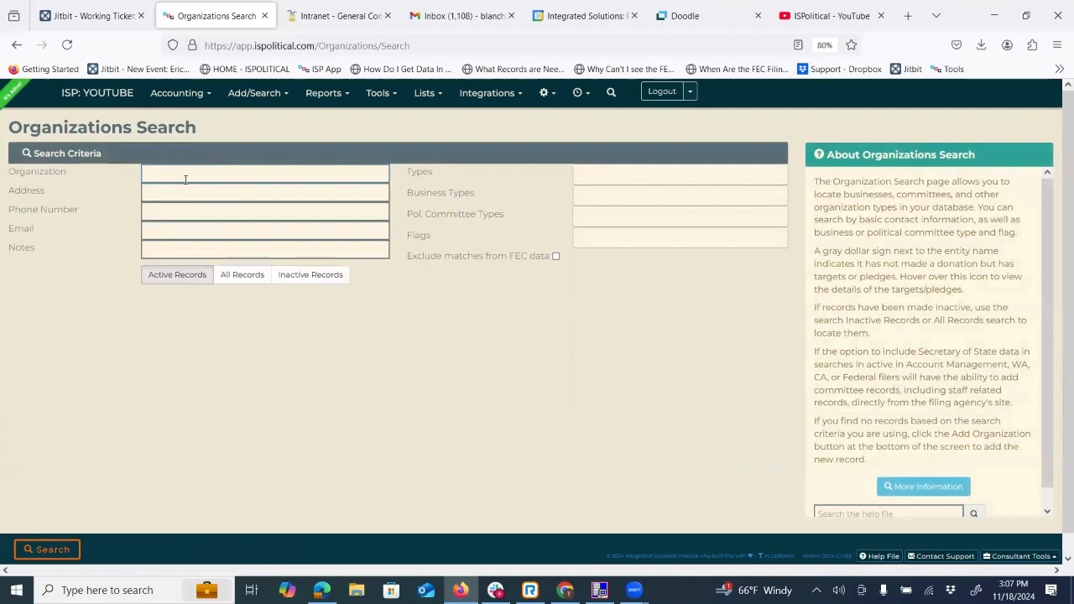
{"action": "left_click", "coordinate": [583, 199]}
{"action": "left_click", "coordinate": [527, 301]}
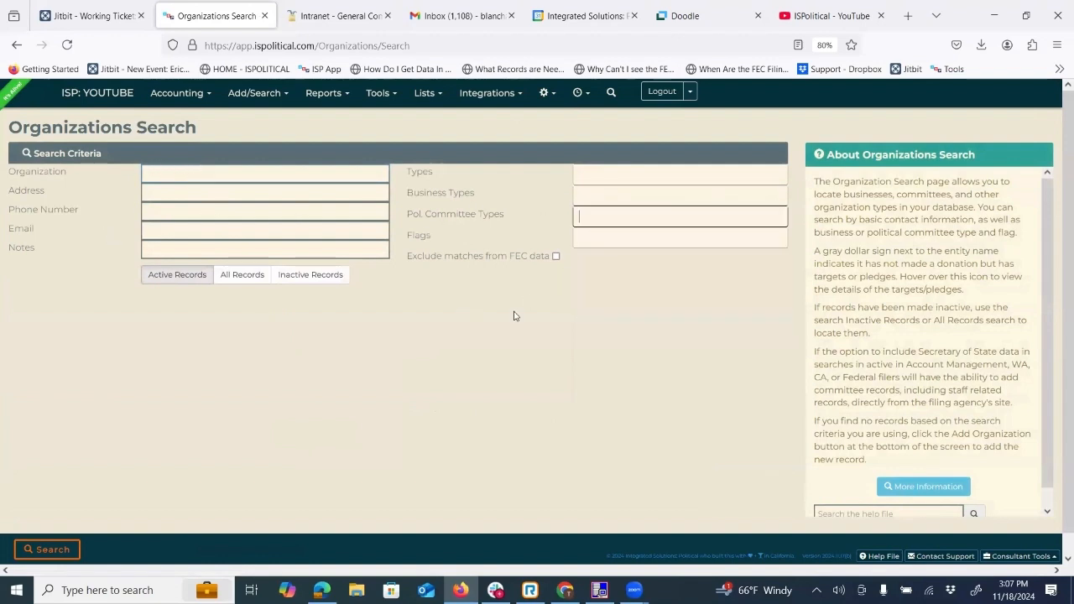
{"action": "left_click", "coordinate": [593, 175]}
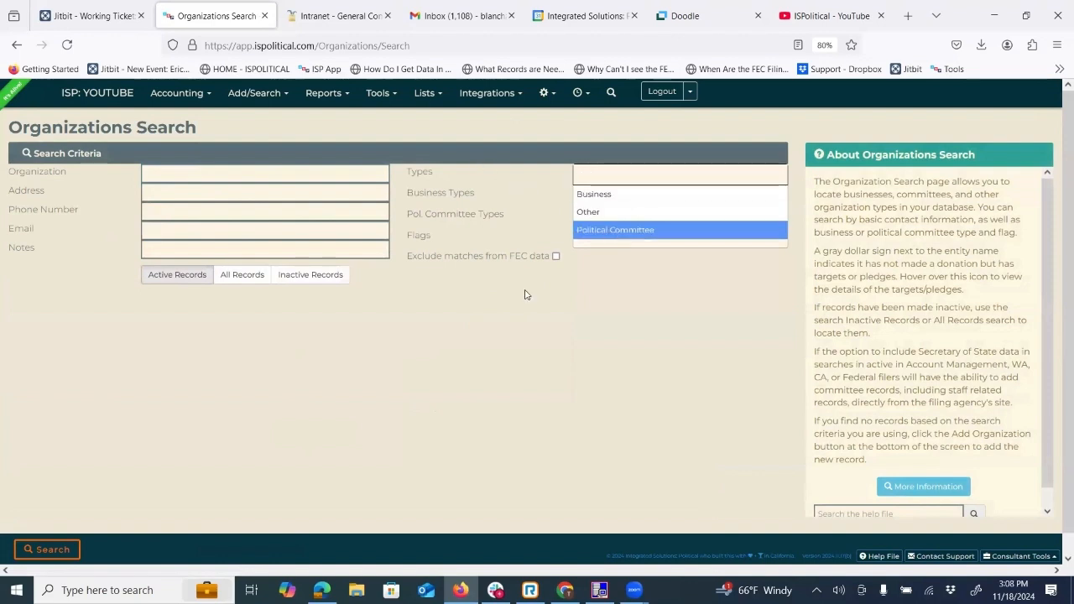
{"action": "left_click", "coordinate": [479, 311]}
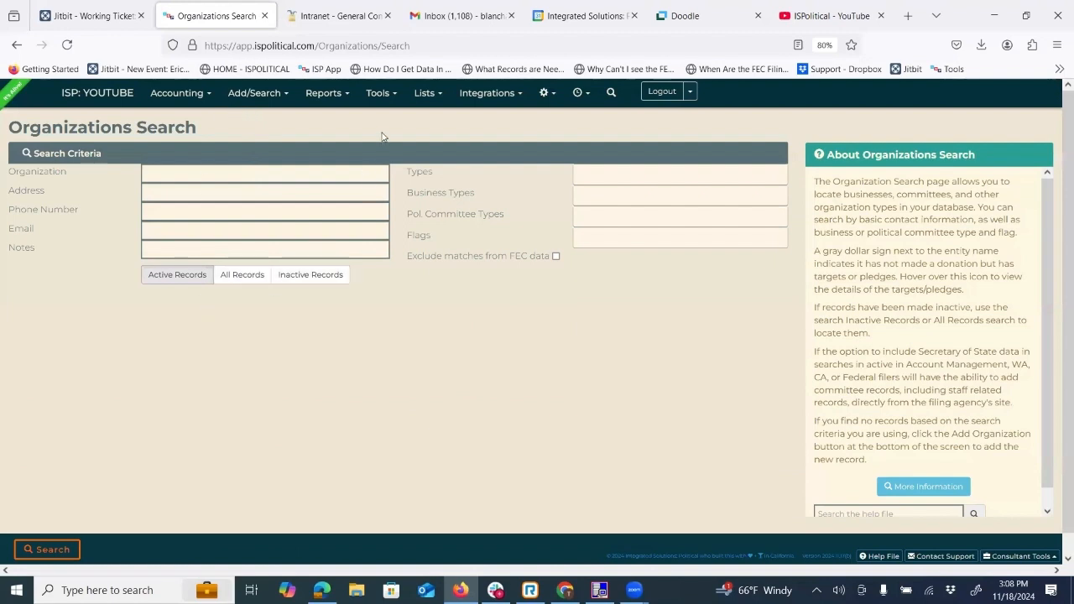
Find the donor by last name with the quick search and open the matching individual's record.
{"action": "left_click", "coordinate": [612, 93]}
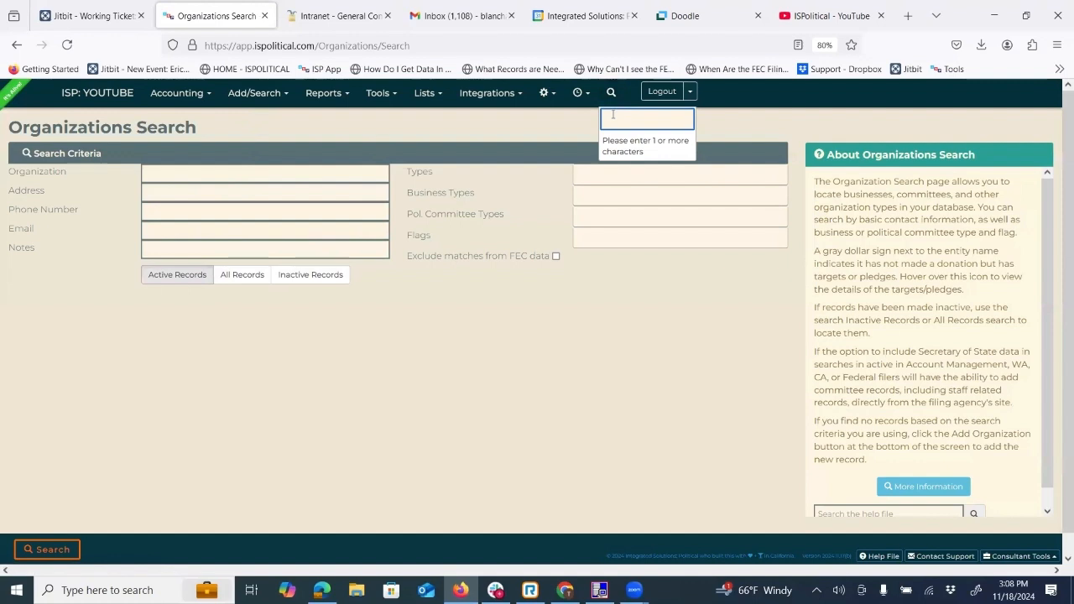
{"action": "type", "text": "sanders"}
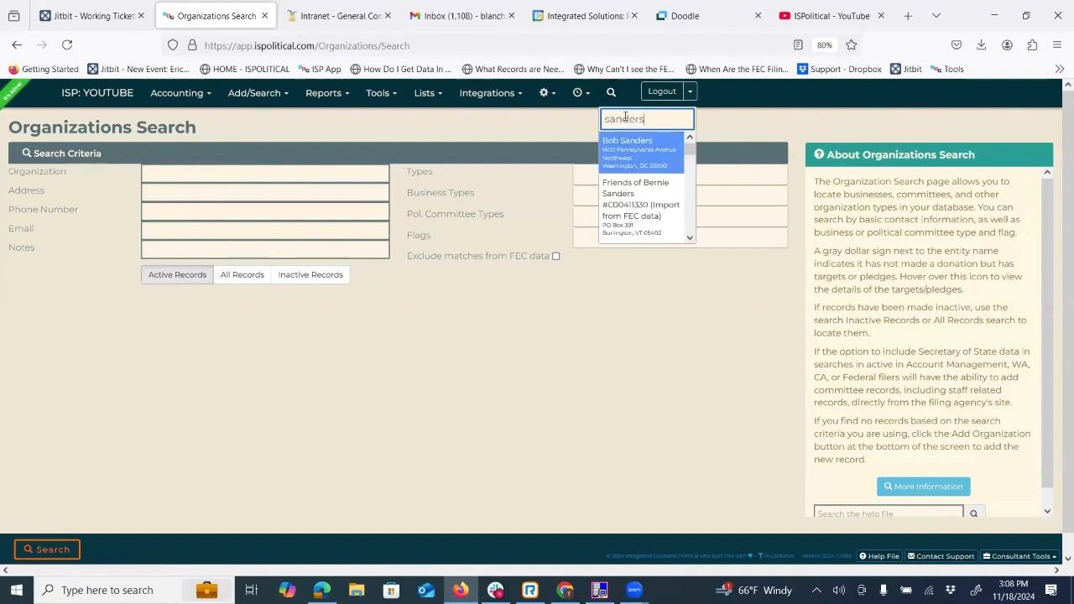
{"action": "left_click", "coordinate": [640, 150]}
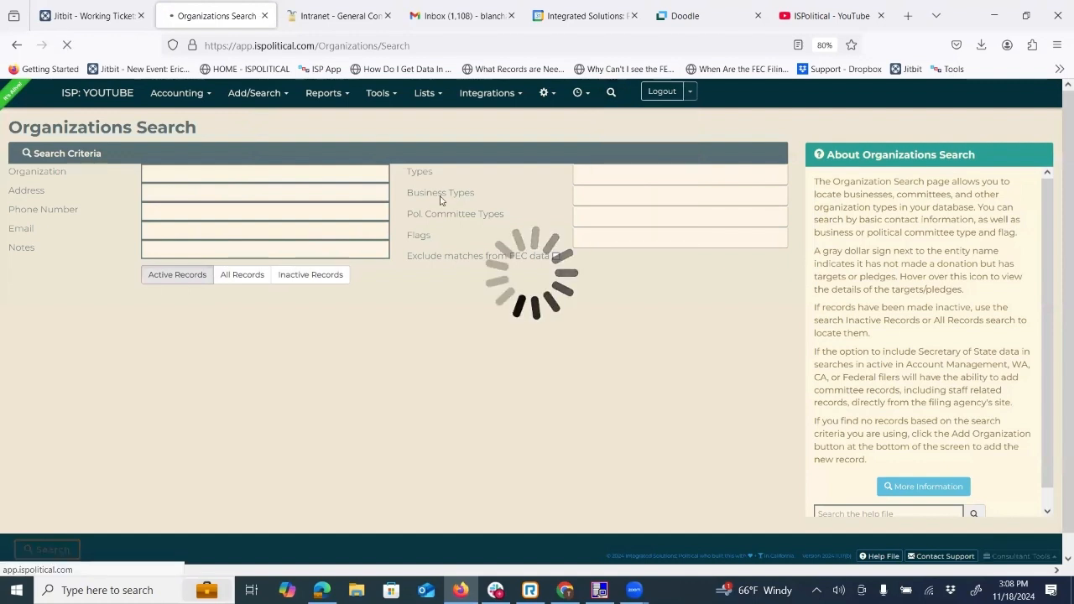